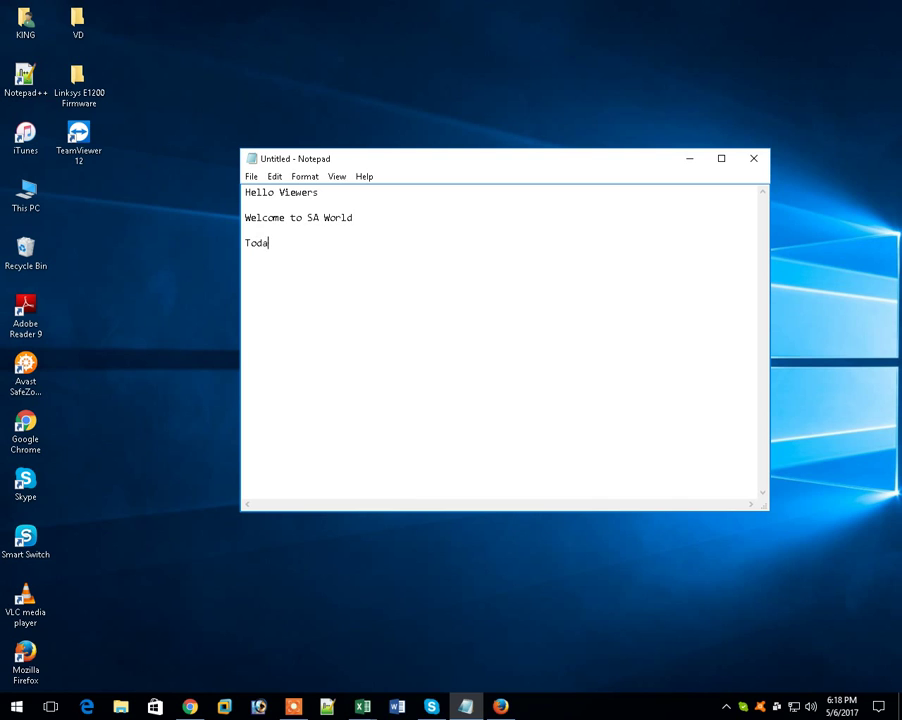
# - Finish the line about updating the Cisco Linksys E1200 Router Firmware and add 'Let's Start'
pyautogui.write('l be show you how')
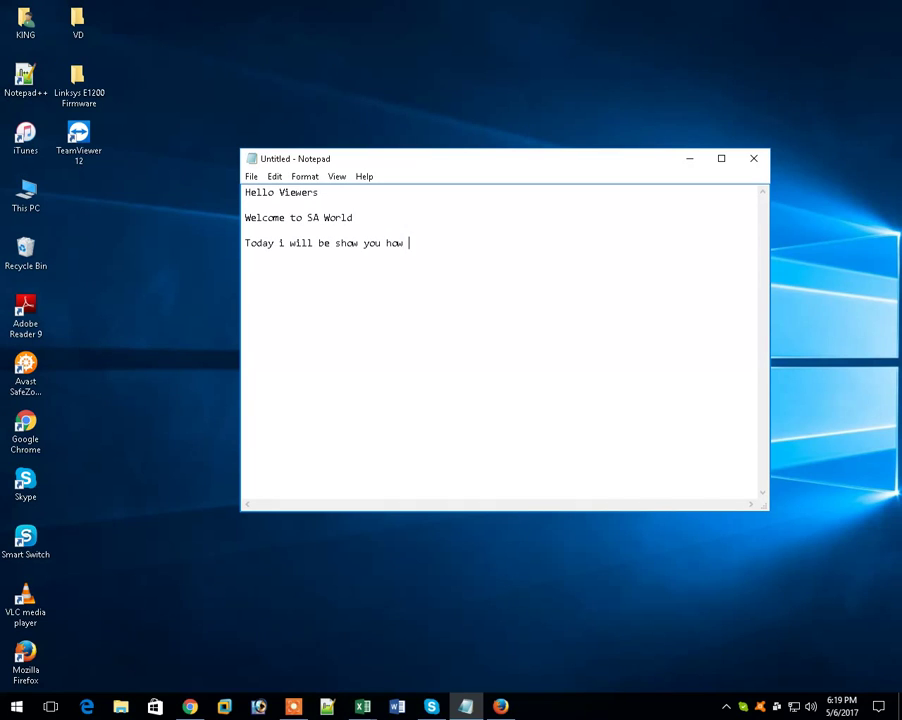
pyautogui.write(' to update Cisco Li')
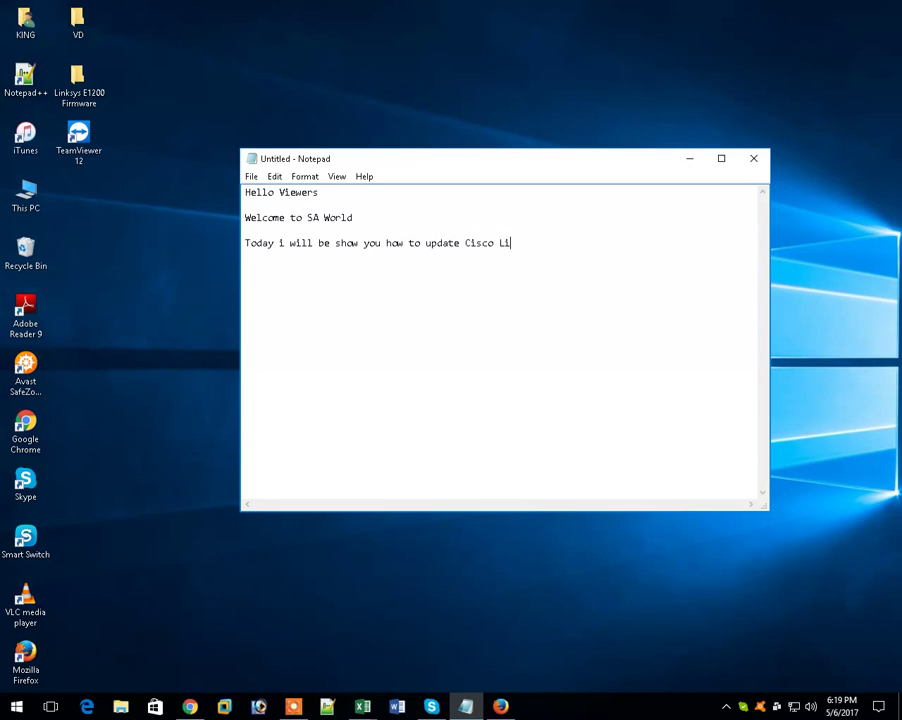
pyautogui.write('nksys E1200 Router Firmware  ')
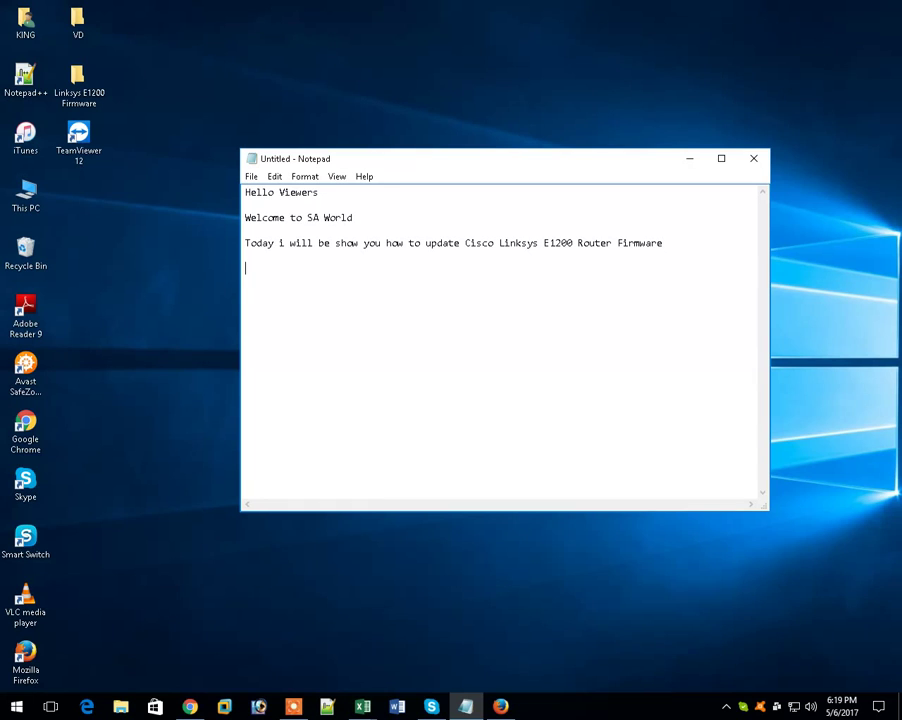
pyautogui.write('Let')
pyautogui.write("'s Start   ")
pyautogui.write('First')
pyautogui.write(' Lo')
pyautogui.write('gin ')
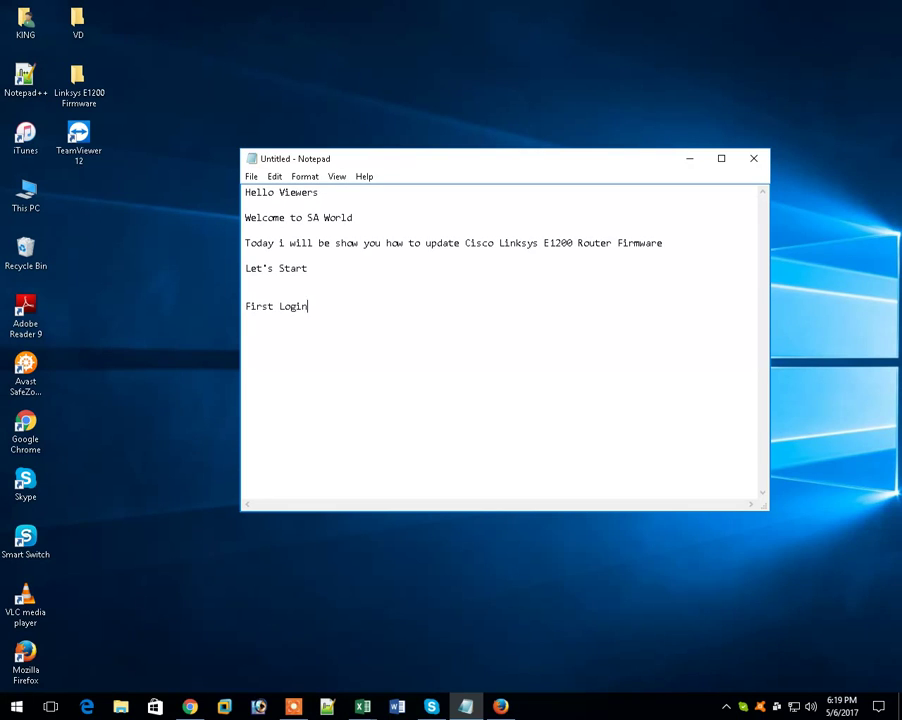
pyautogui.write('your router')
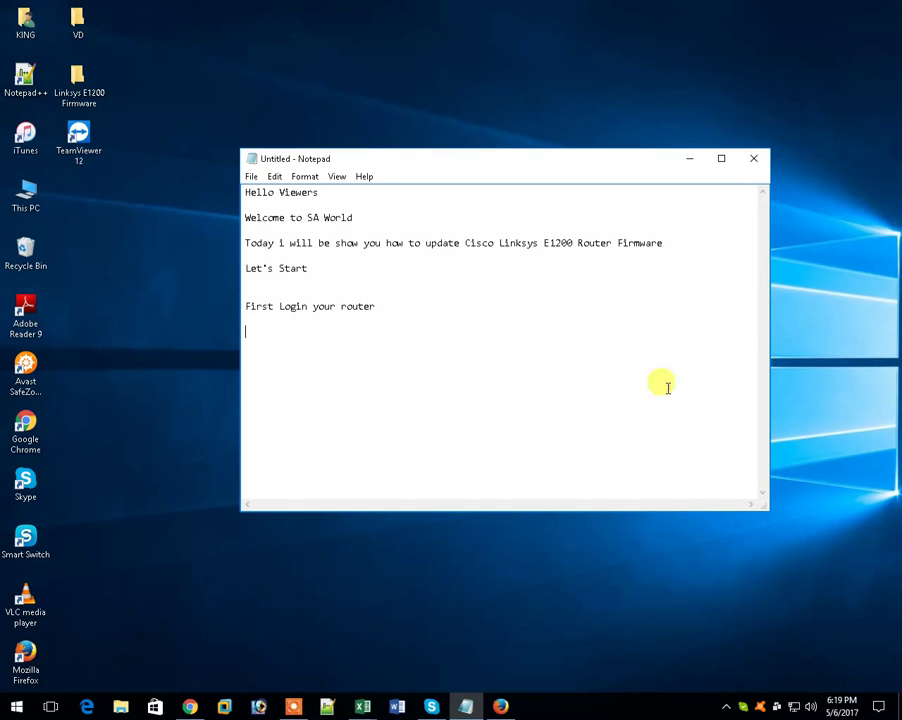
# - Open Firefox and load the router admin page at 192.168.1.35
pyautogui.click(502, 706)
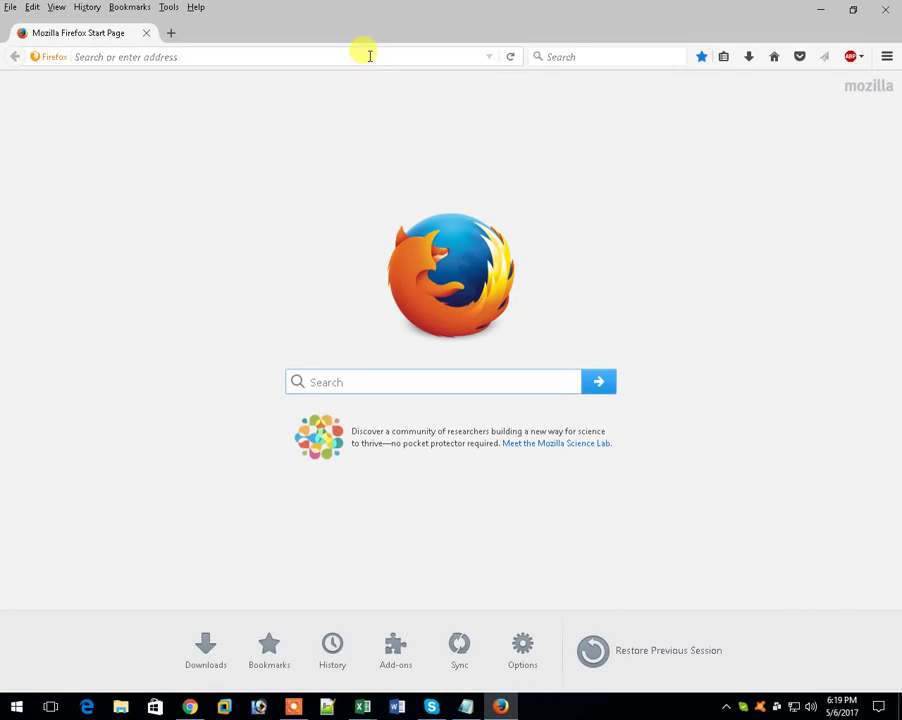
pyautogui.click(369, 54)
pyautogui.write('1922')
pyautogui.press('BackSpace')
pyautogui.press('BackSpace')
pyautogui.press('BackSpace')
pyautogui.write('92.168.1.60/')
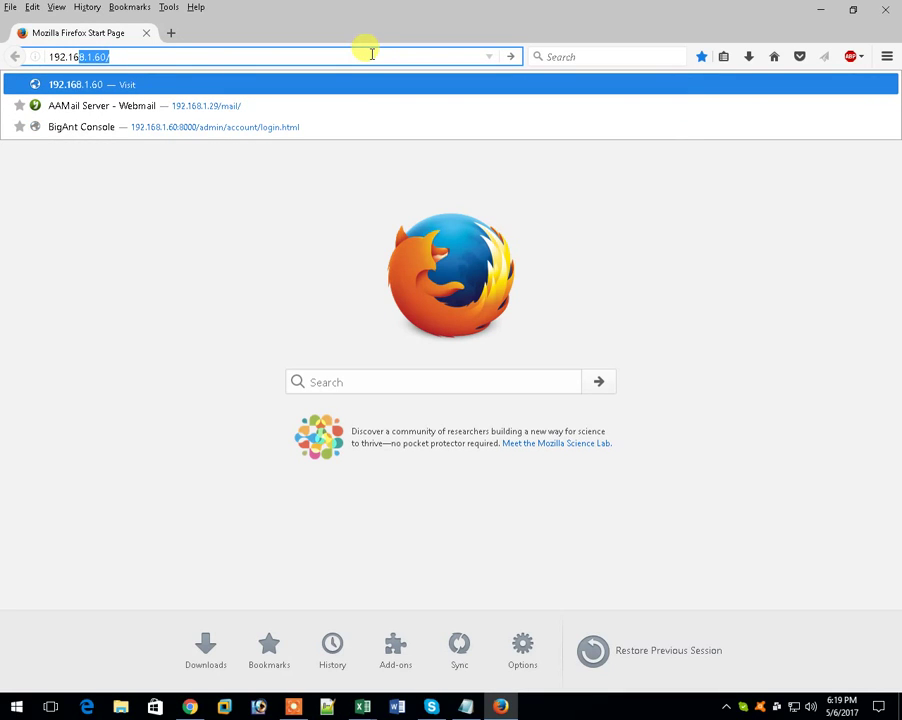
pyautogui.press('Return')
pyautogui.press('BackSpace')
pyautogui.press('BackSpace')
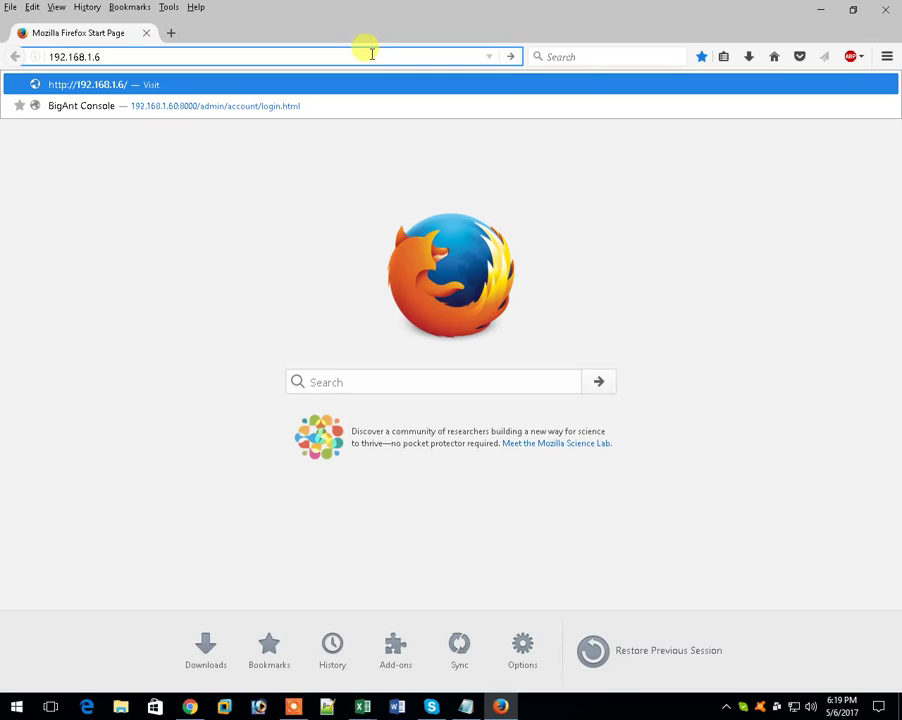
pyautogui.press('BackSpace')
pyautogui.write('35')
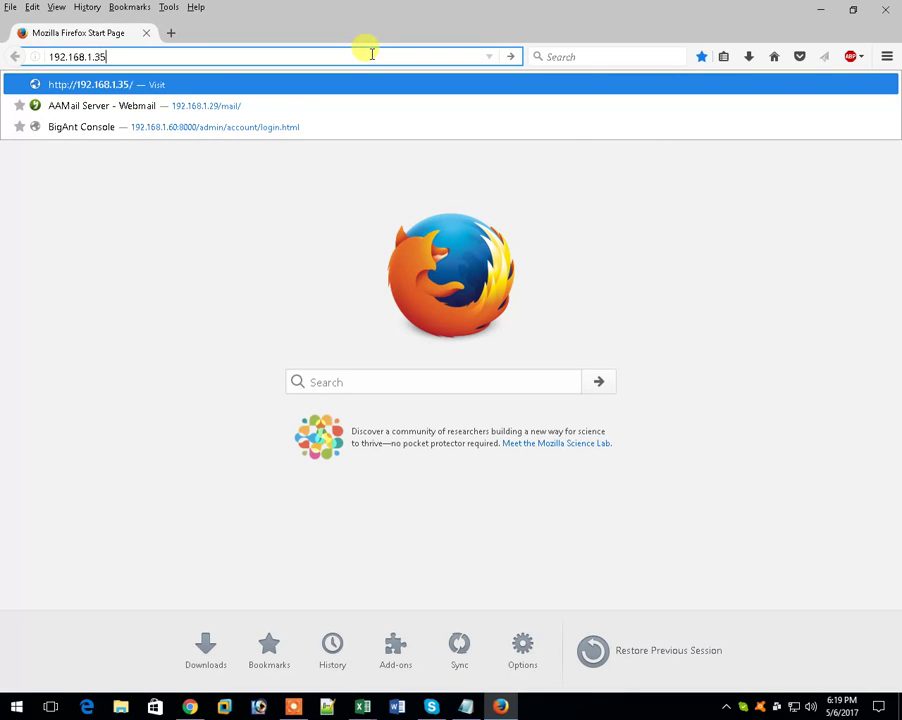
pyautogui.press('Return')
# - Log in with the router's admin username and password, skip saving it, and view Status
pyautogui.write('admin')
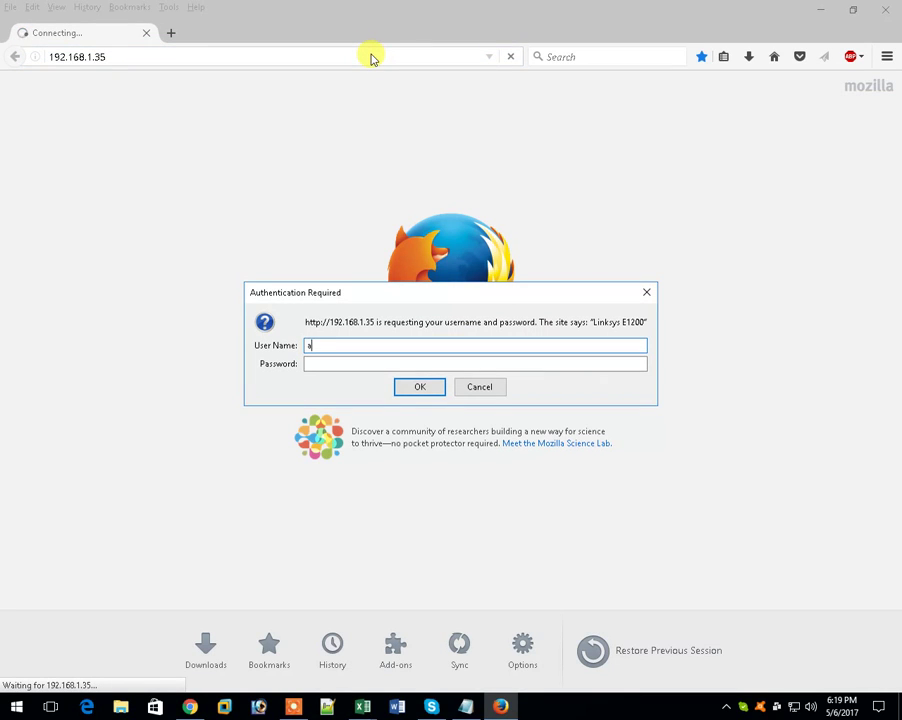
pyautogui.press('Tab')
pyautogui.write('admin')
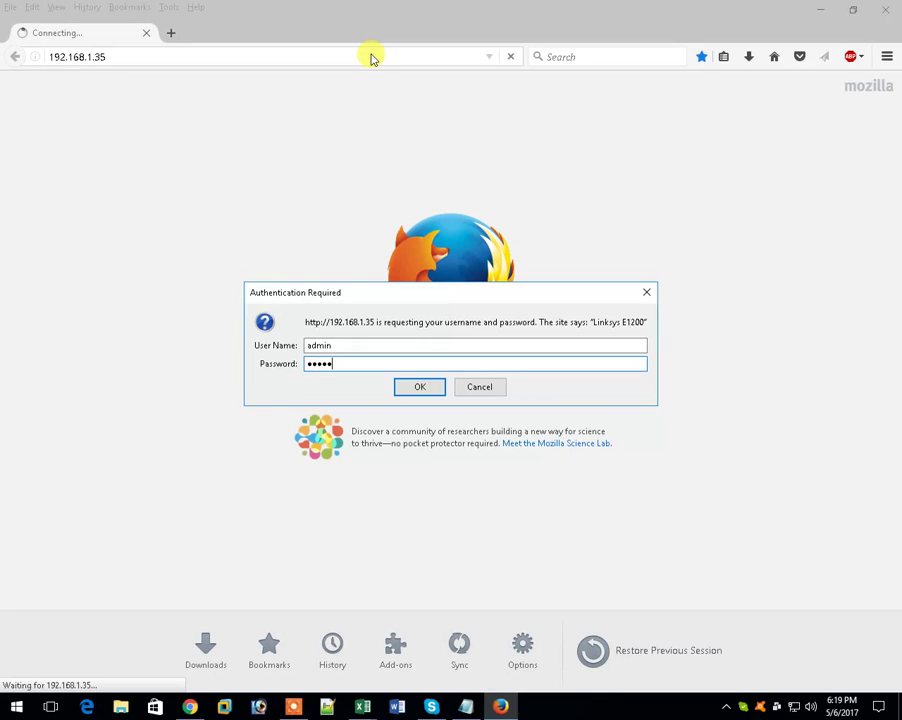
pyautogui.press('Return')
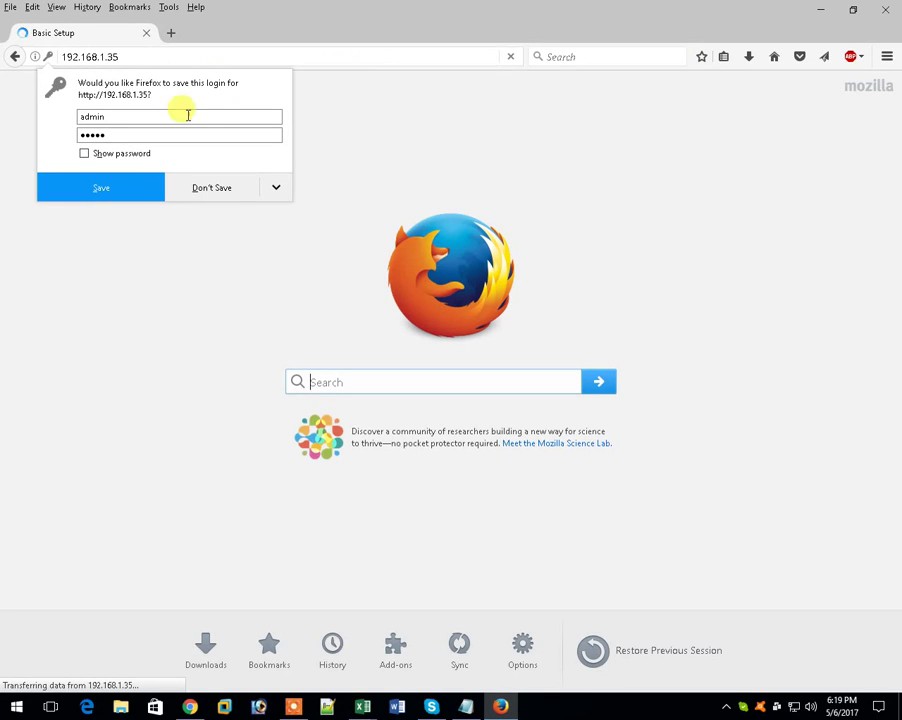
pyautogui.click(228, 188)
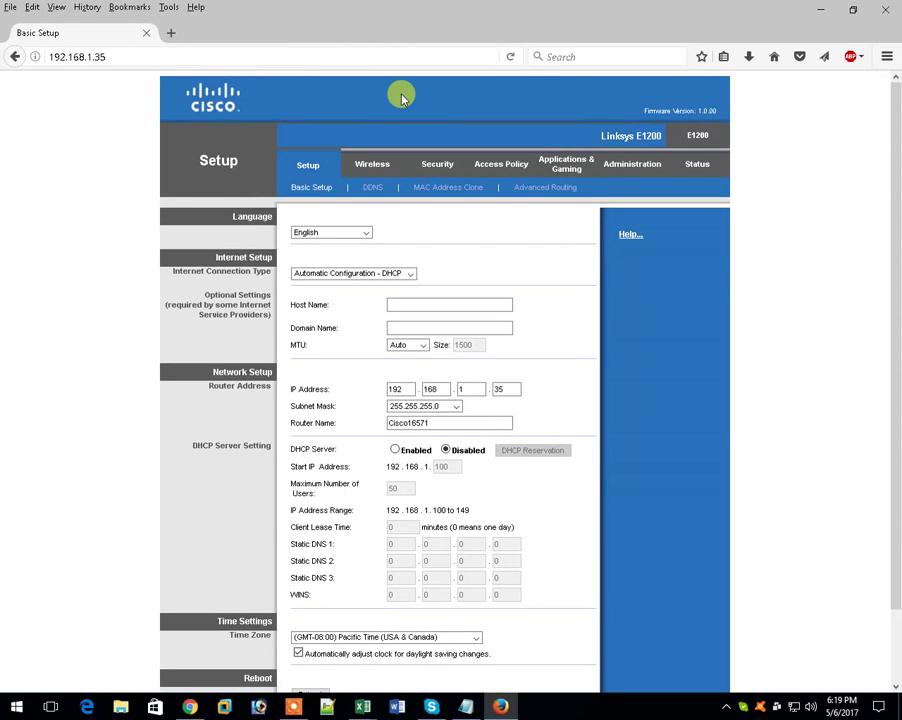
pyautogui.click(700, 166)
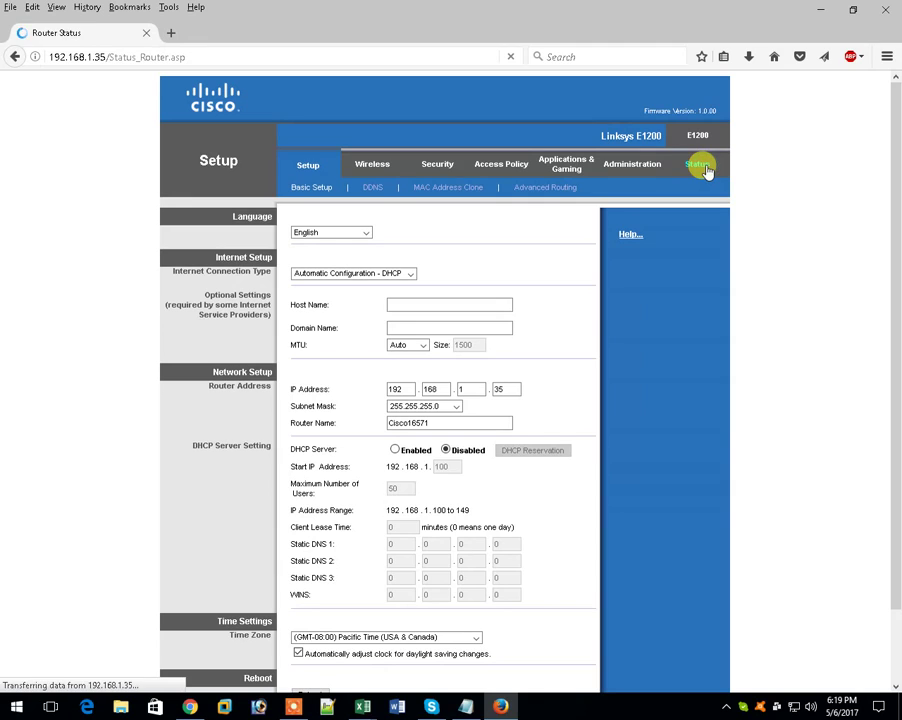
# - Type the note 'after login check your router current firmware and hardware ver' in Notepad
pyautogui.click(467, 706)
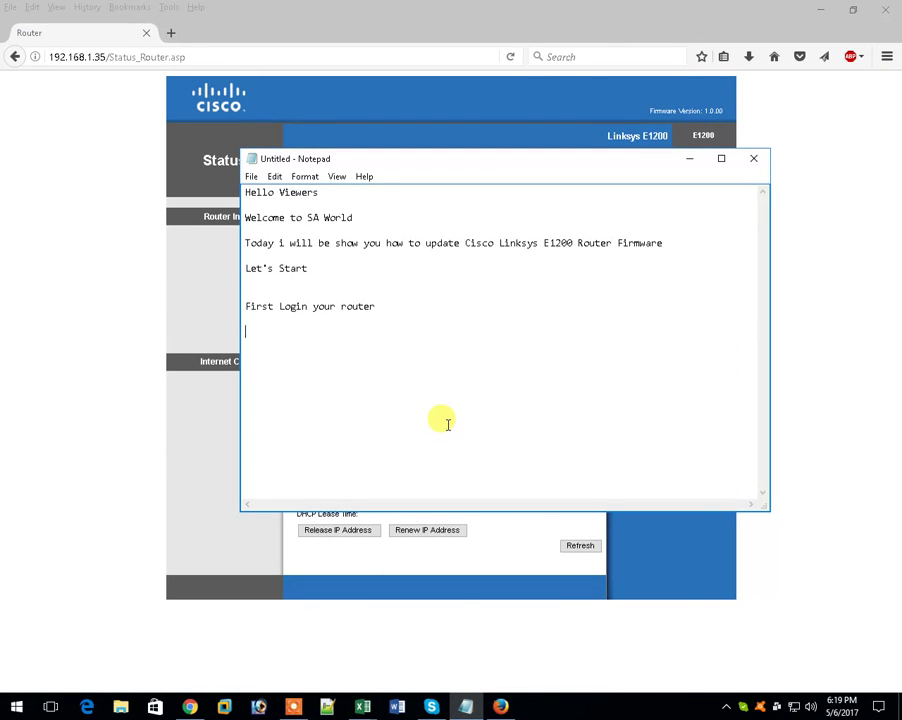
pyautogui.write('after login chec')
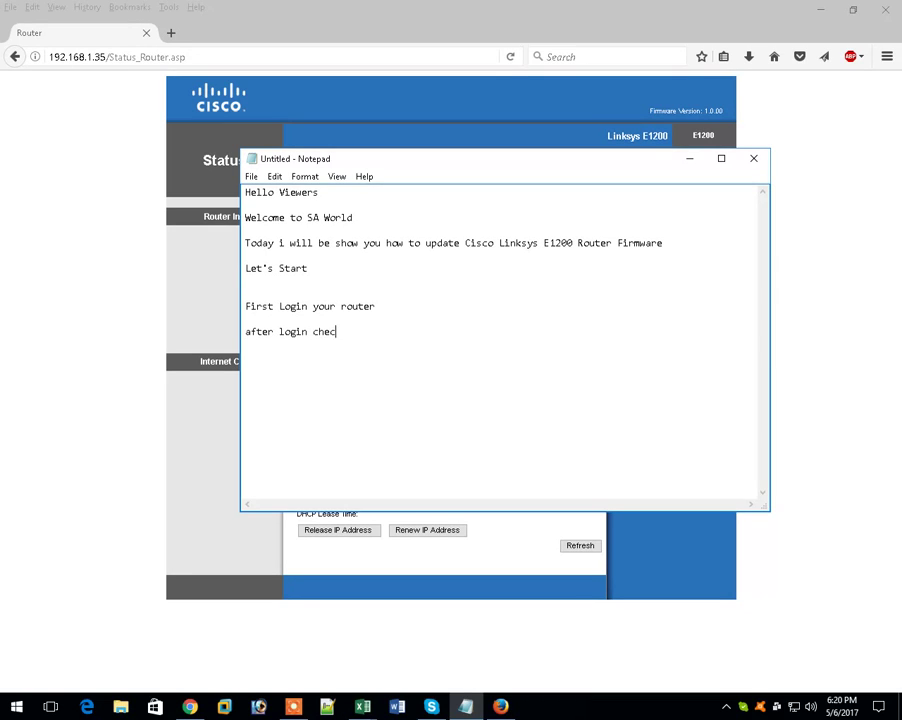
pyautogui.write('k your cu')
pyautogui.press('BackSpace')
pyautogui.press('BackSpace')
pyautogui.write('router current ')
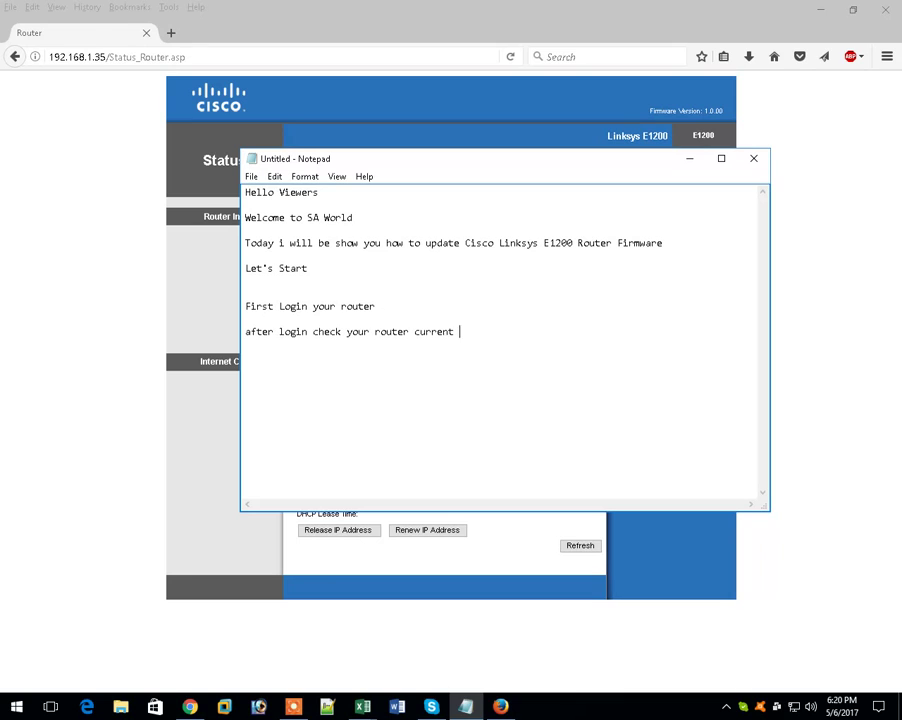
pyautogui.write('firmware and hardware ver')
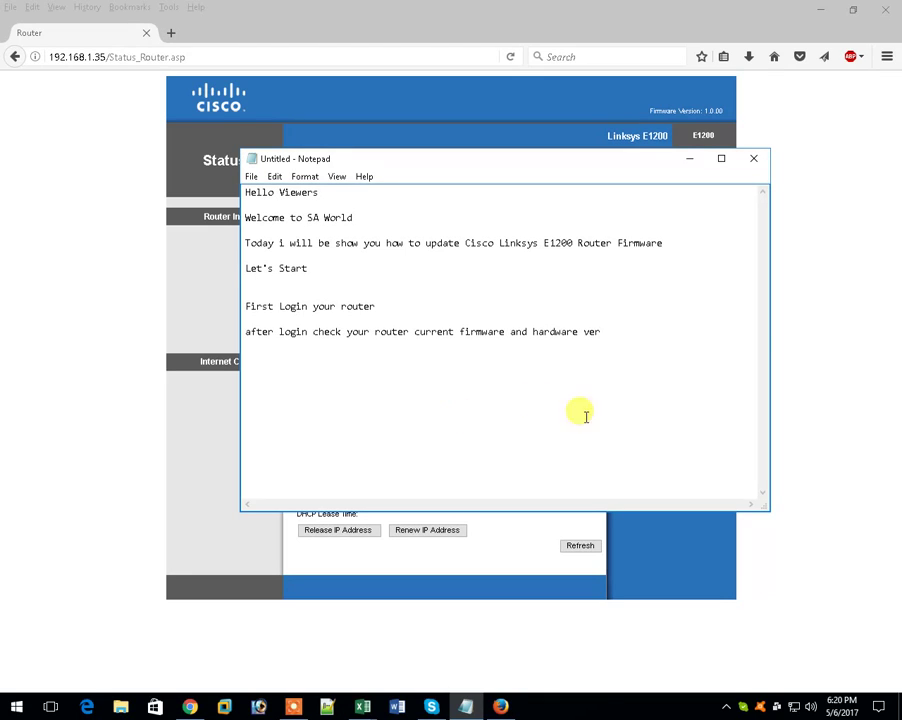
# - Bring back the Router Status page and highlight the firmware date Jan 23, 2011
pyautogui.click(871, 247)
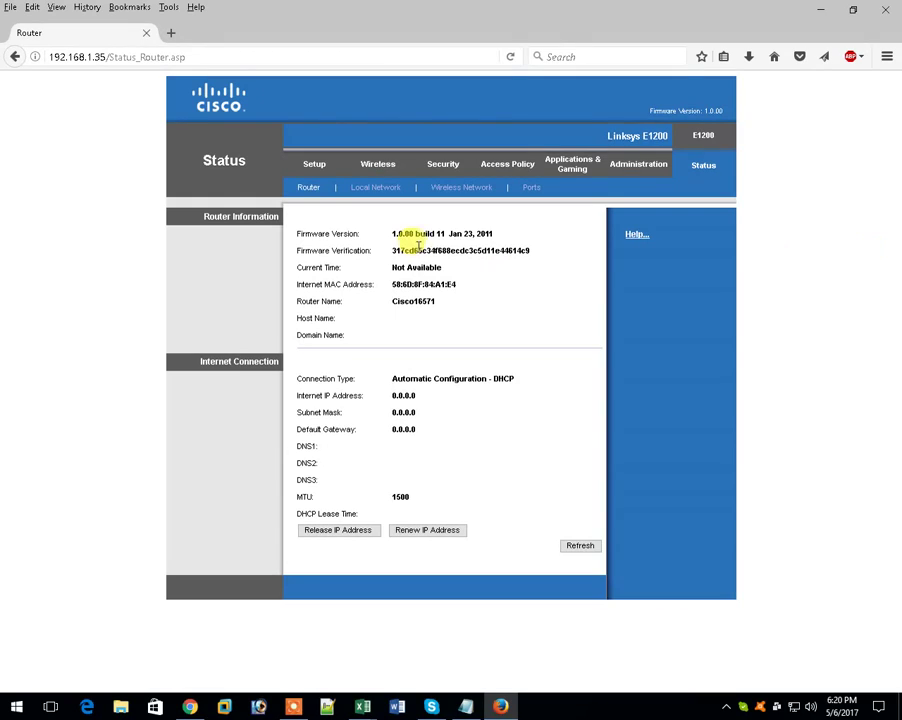
pyautogui.moveTo(449, 234); pyautogui.dragTo(497, 238)
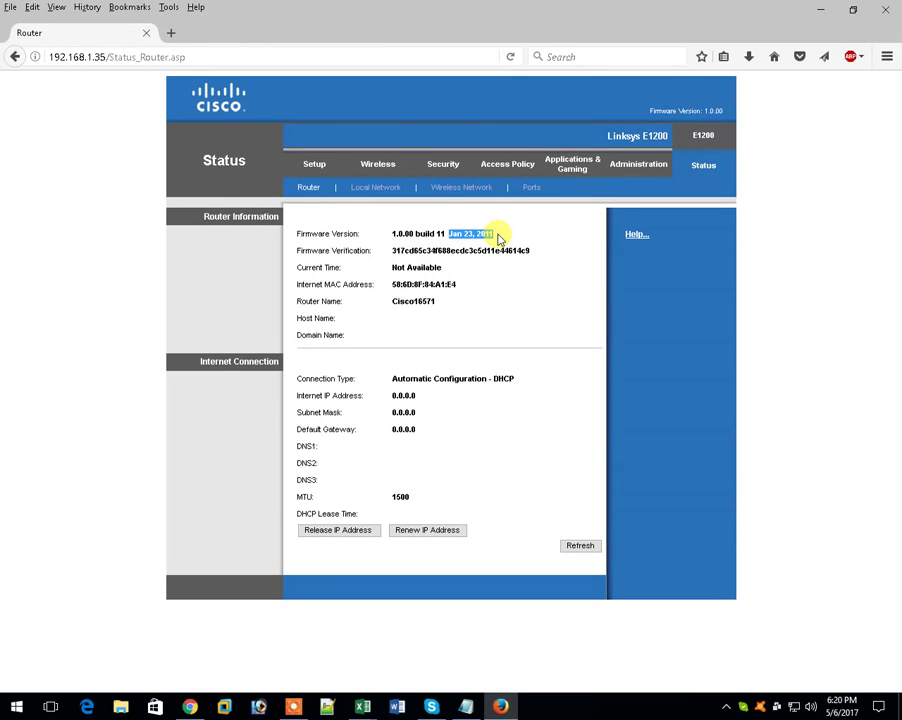
pyautogui.click(397, 233)
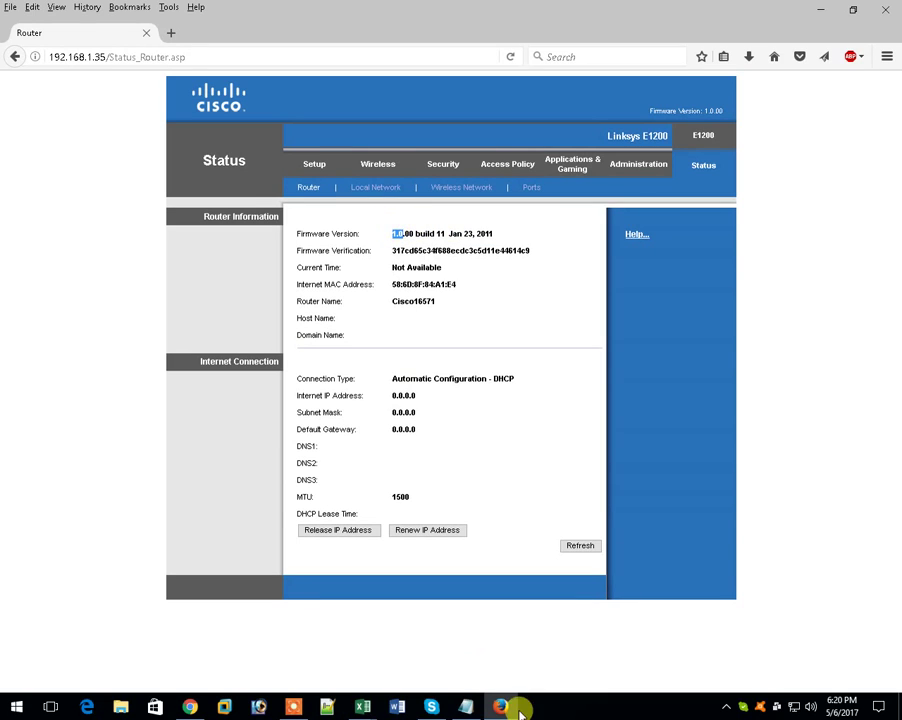
# - Add notes 'download firmware with official site linksys' and matching firmware to the router hardware ver
pyautogui.click(465, 707)
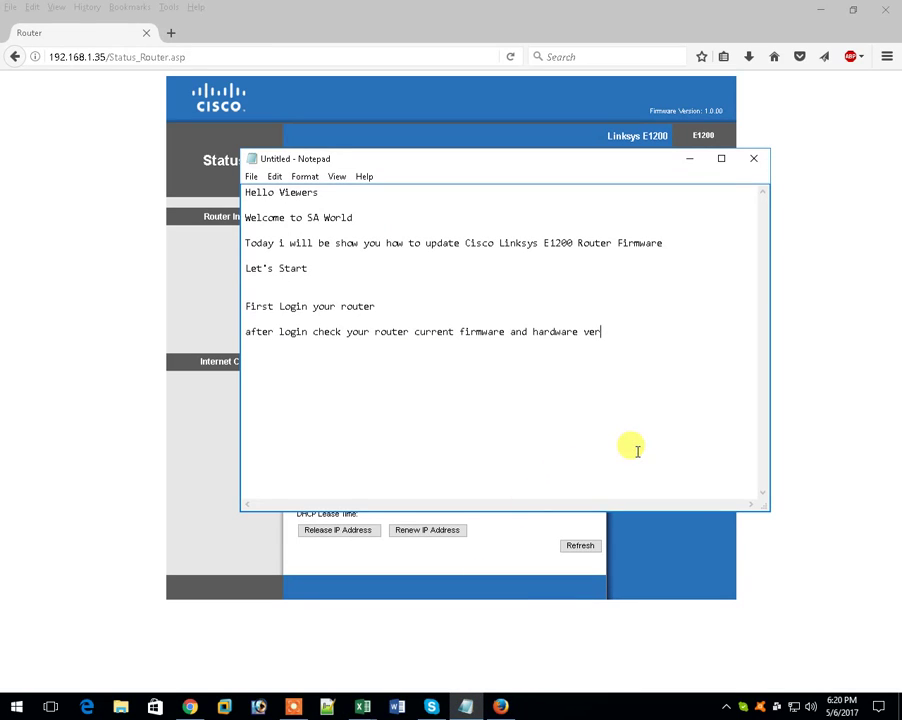
pyautogui.press('Return')
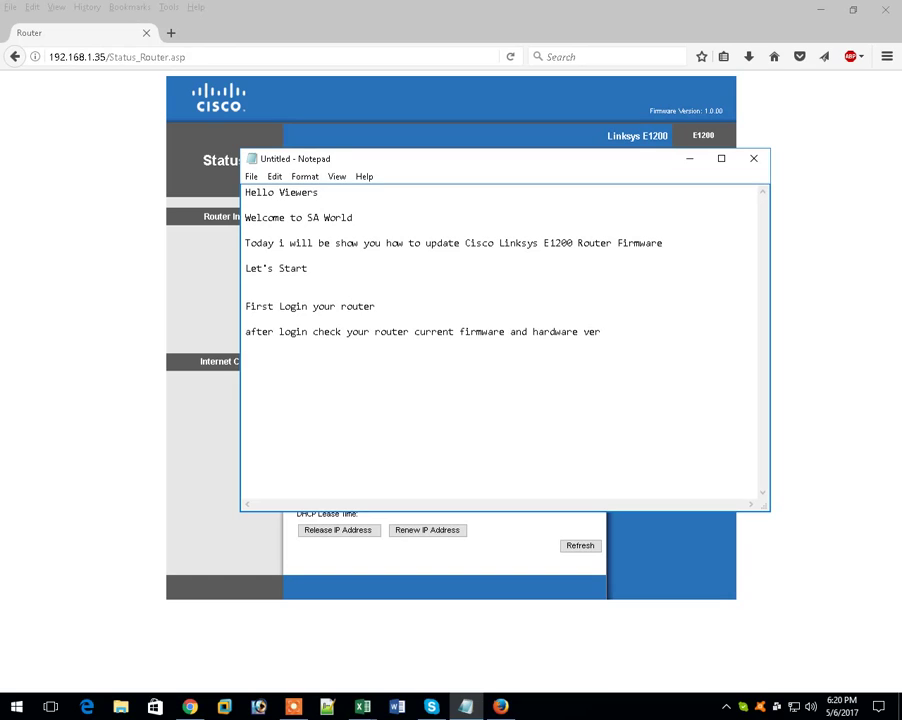
pyautogui.write('download firmware with offiu')
pyautogui.press('BackSpace')
pyautogui.write('cial')
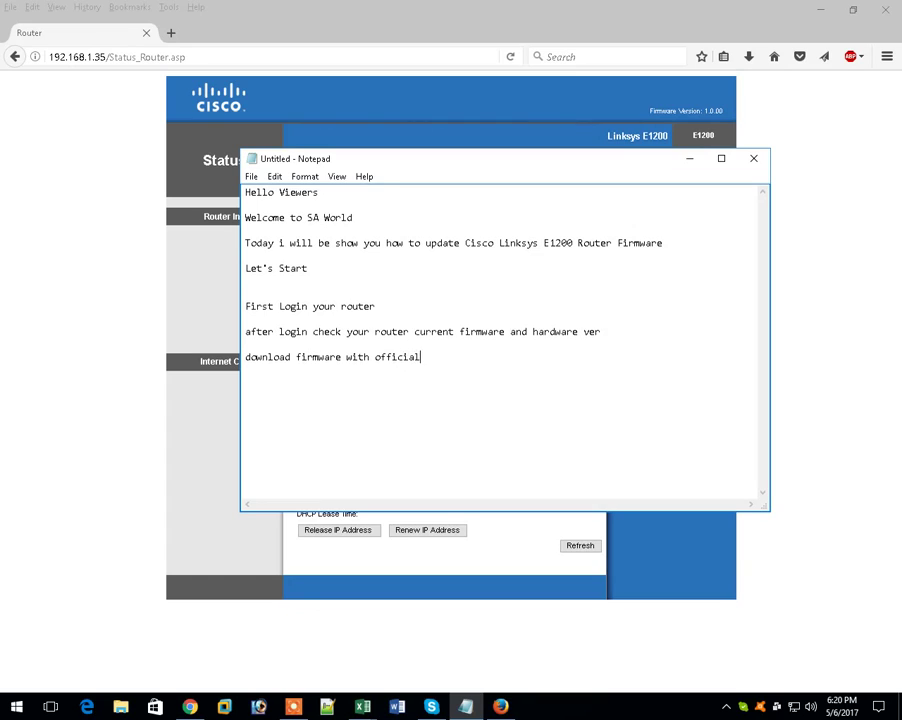
pyautogui.write(' site')
pyautogui.write(' linksys')
pyautogui.write('when ')
pyautogui.write('down')
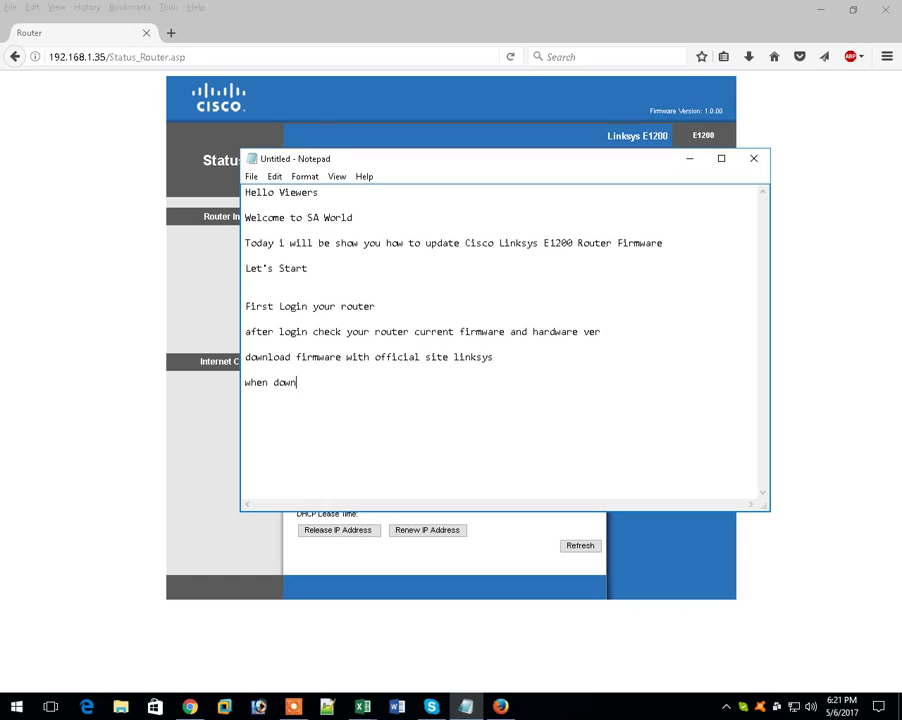
pyautogui.write('load firmware check ')
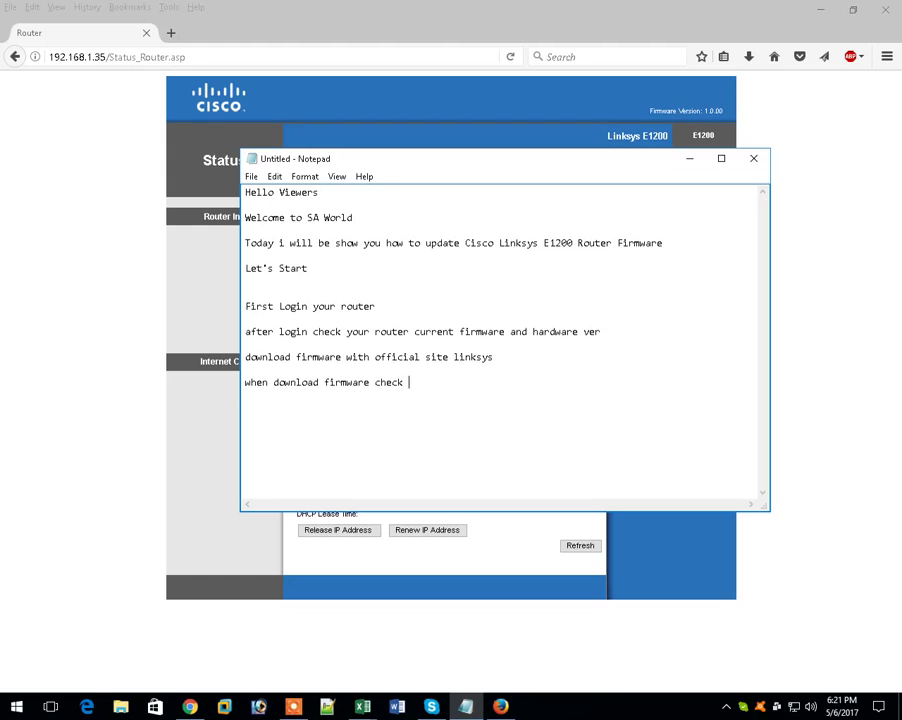
pyautogui.write('your router hardware ver ')
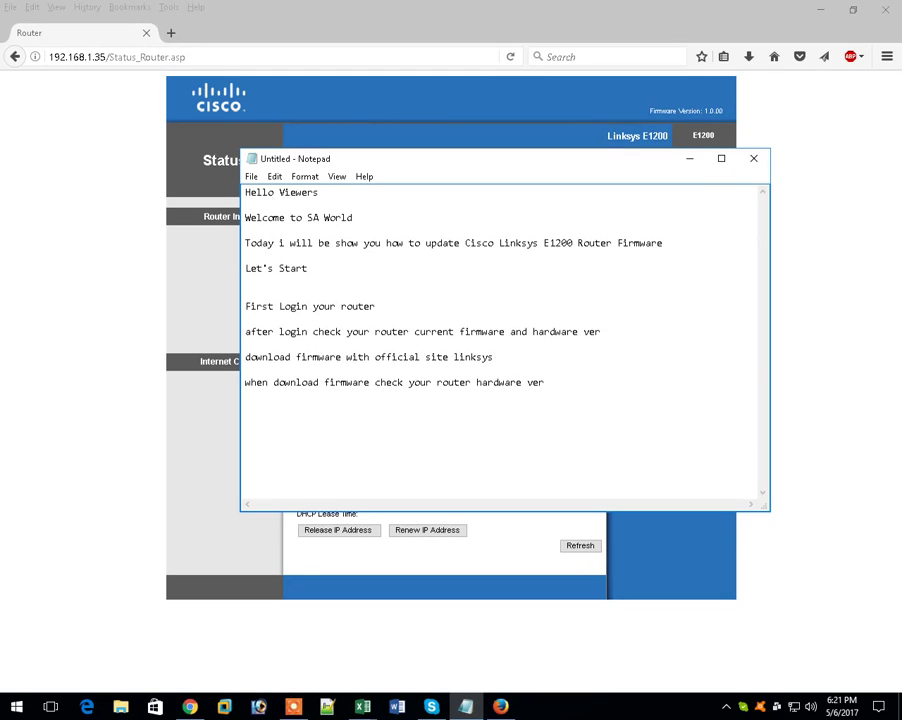
pyautogui.write('and down load your firmware ')
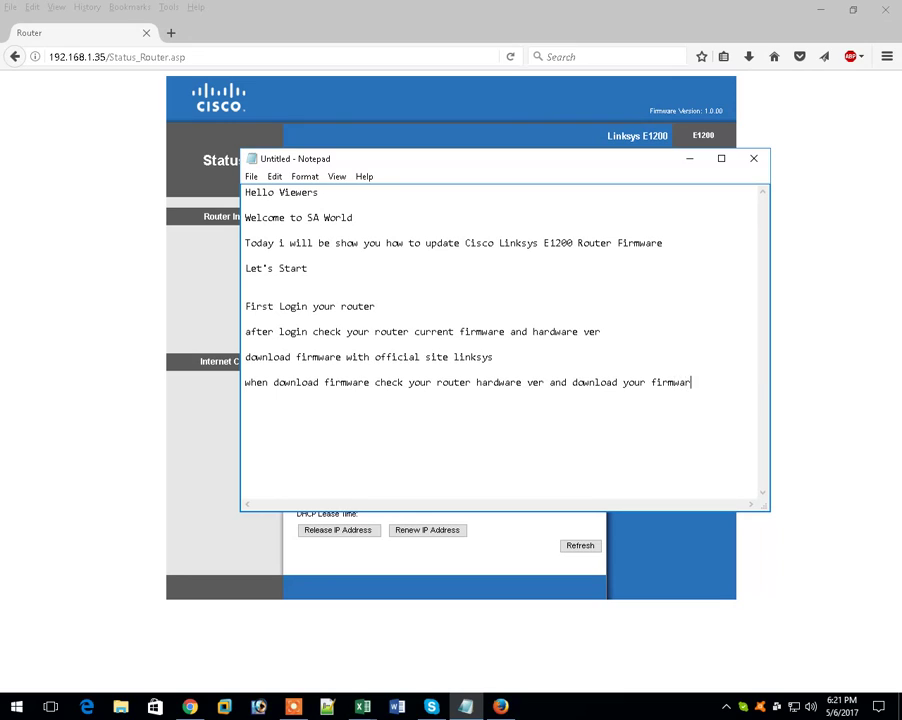
pyautogui.write('with')
pyautogui.write('your ')
pyautogui.write('lap')
pyautogui.press('BackSpace')
pyautogui.press('BackSpace')
pyautogui.press('BackSpace')
pyautogui.write('router hardware')
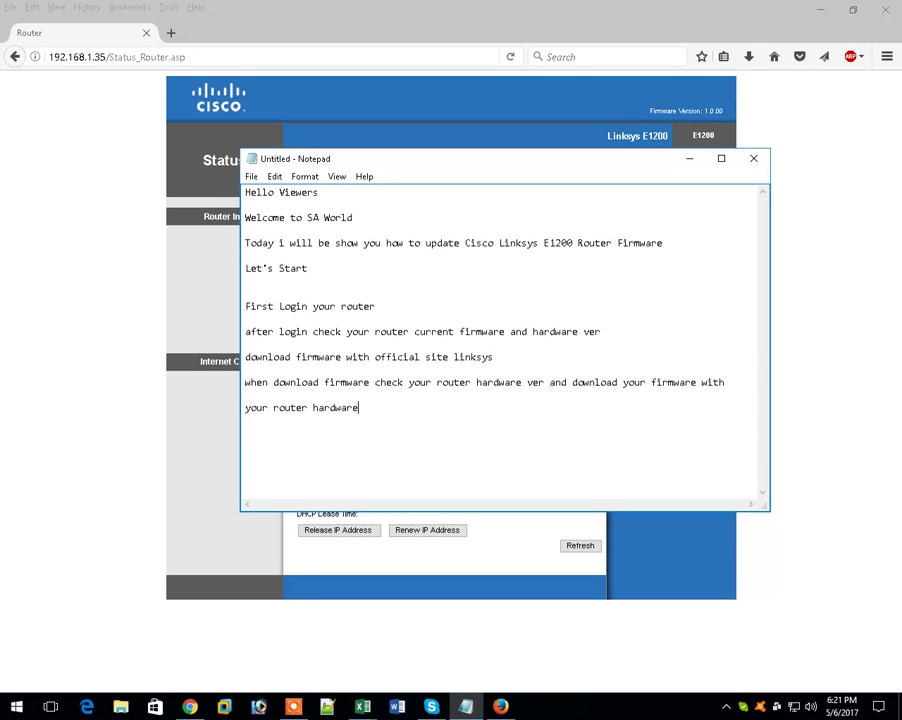
pyautogui.write(' ver')
pyautogui.click(626, 32)
# - Highlight the current firmware version 1.0.00 build 11, Jan 23, 2011, on the Status page
pyautogui.moveTo(740, 109); pyautogui.dragTo(650, 110)
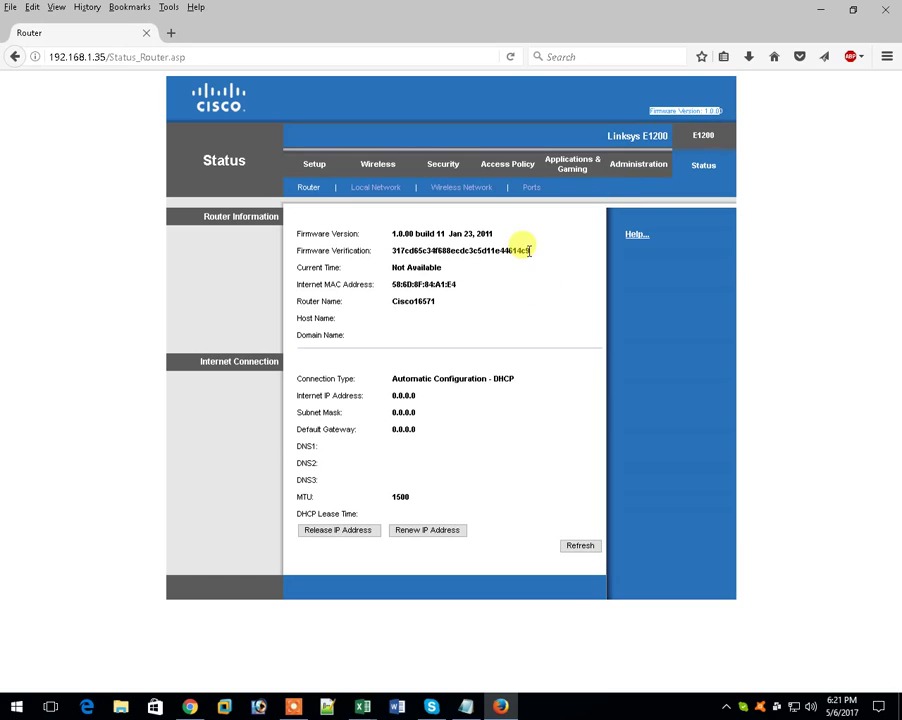
pyautogui.moveTo(502, 240); pyautogui.dragTo(387, 234)
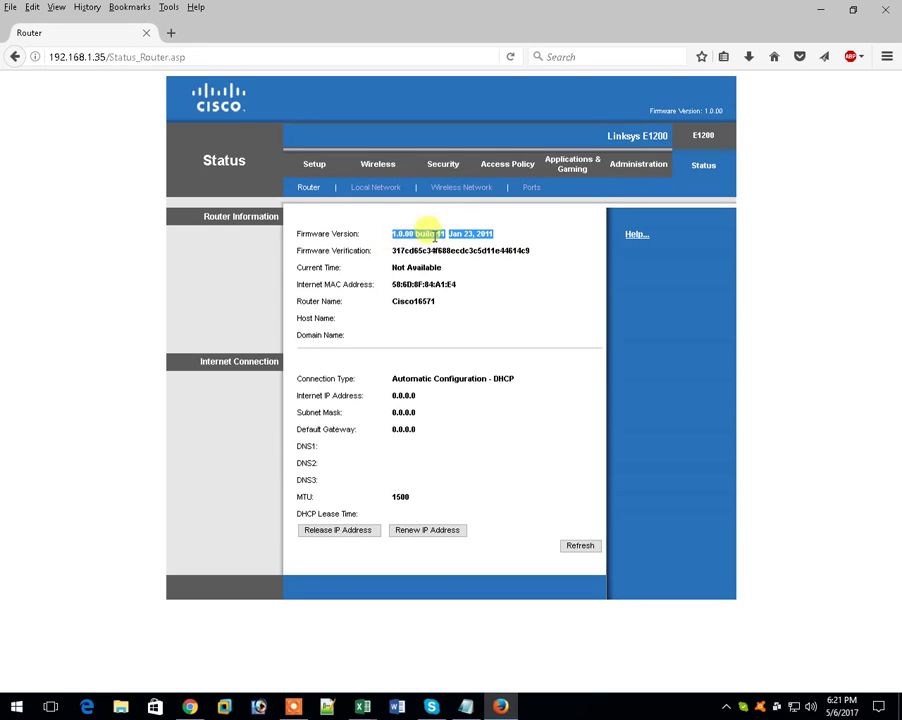
pyautogui.click(494, 235)
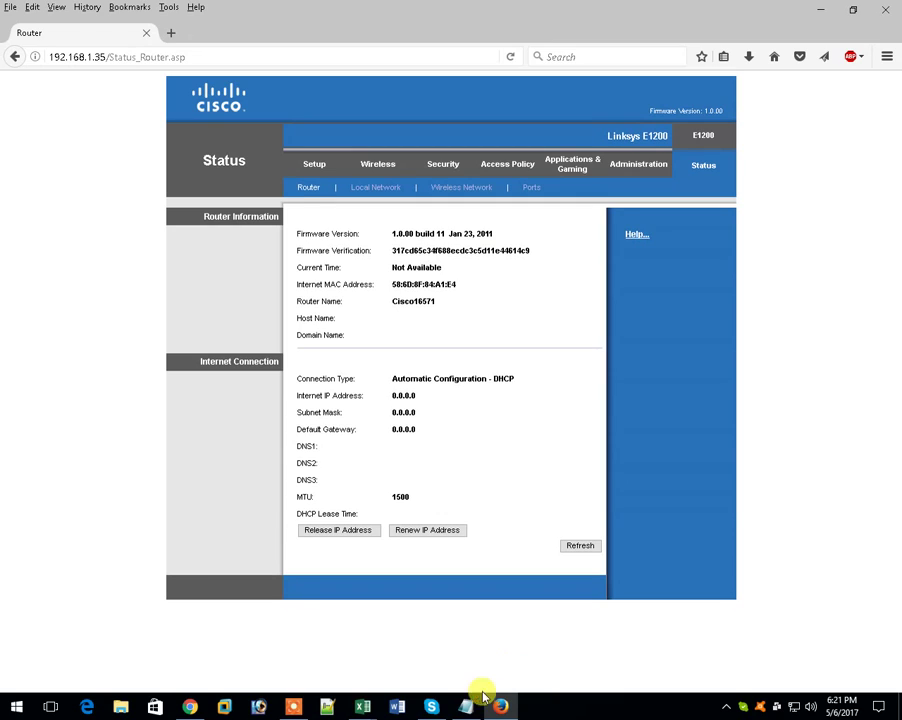
pyautogui.click(467, 707)
# - Add the line 'i have already download latest firmware' and return to the router Status page
pyautogui.press('Return')
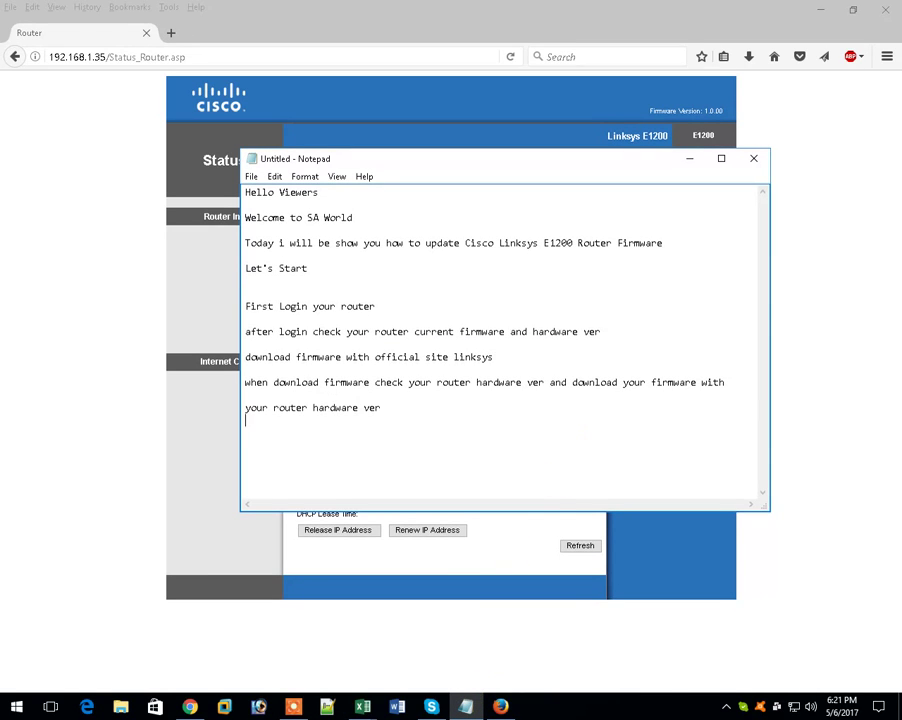
pyautogui.write('i have al ready download latest firmware')
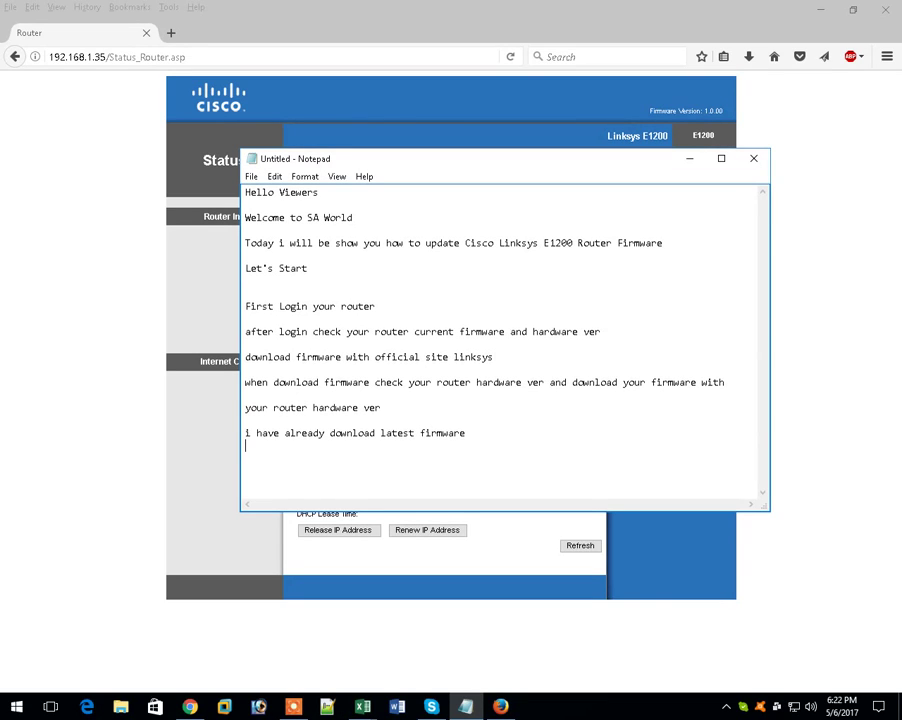
pyautogui.click(855, 447)
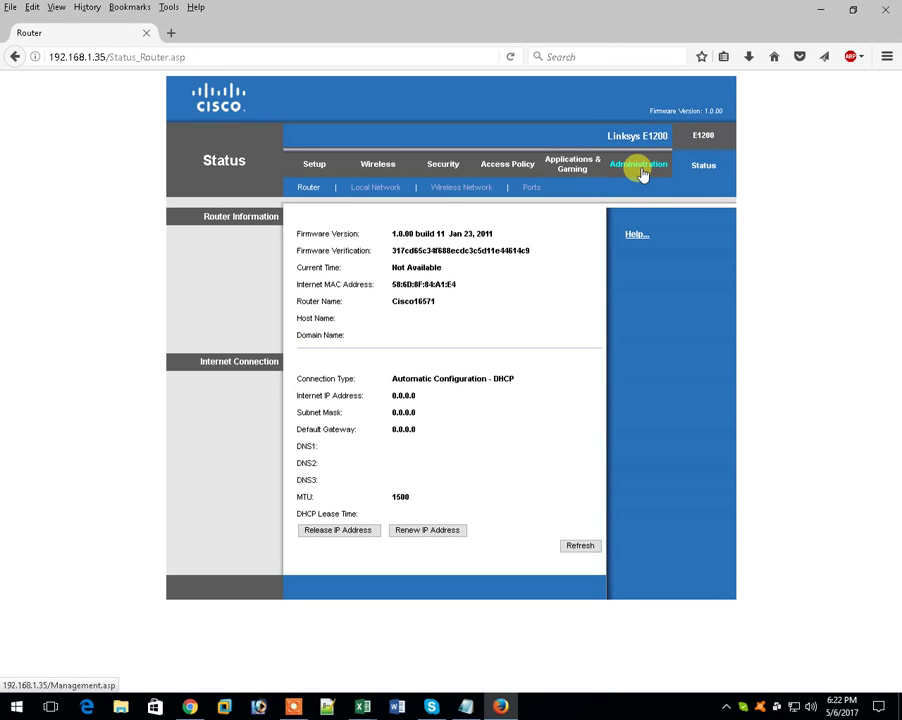
# - Go to Administration > Firmware Upgrade and highlight the prompt for an upgrade file
pyautogui.click(640, 170)
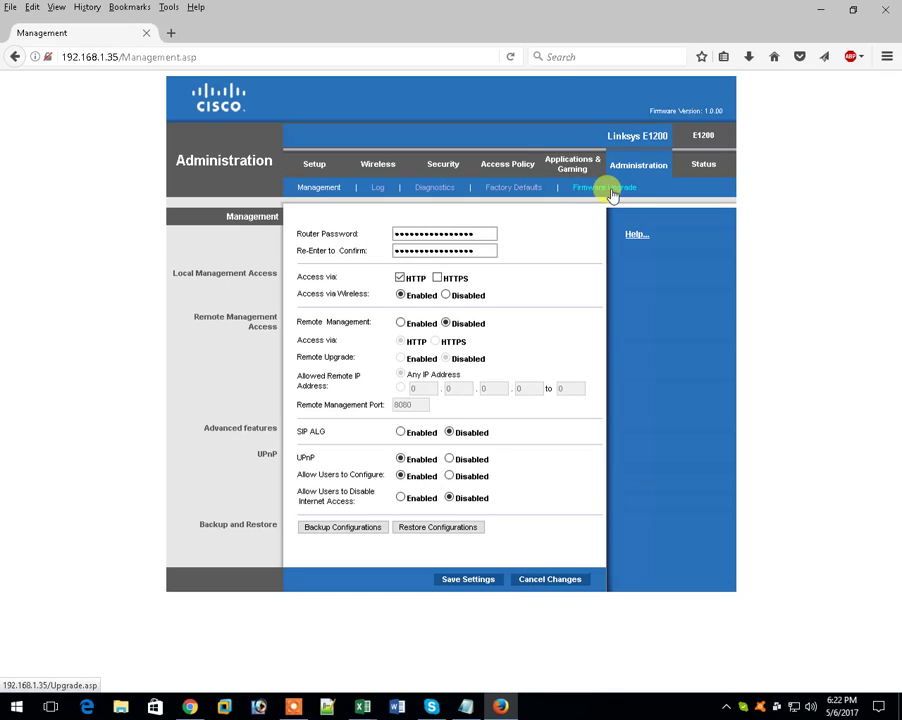
pyautogui.click(608, 188)
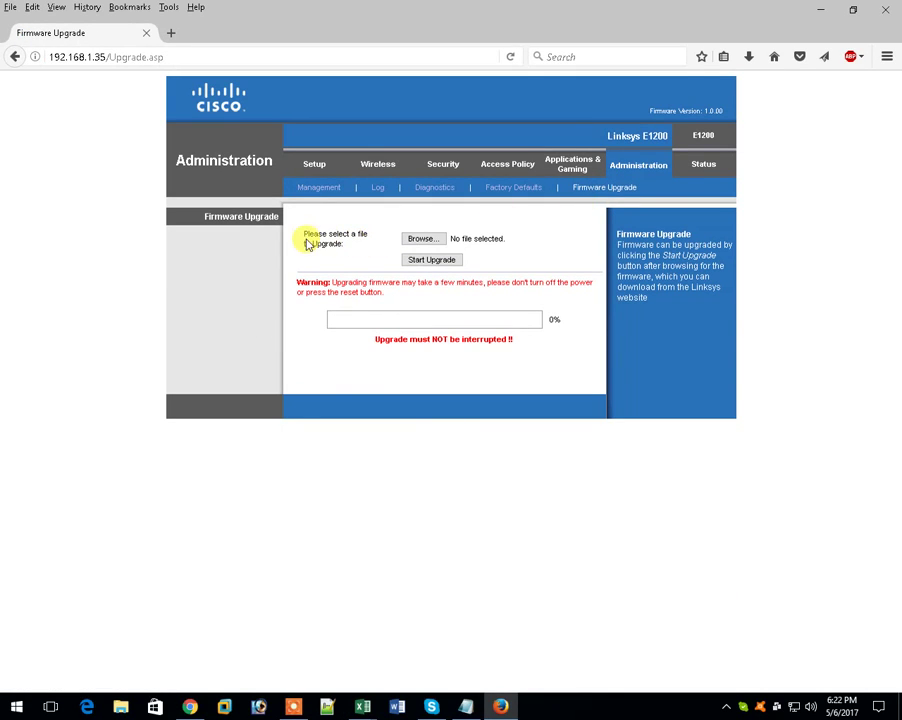
pyautogui.moveTo(305, 234); pyautogui.dragTo(366, 252)
# - Select FW_E1200_v1.0.04.001_US_20120307.bin from Linksys E1200 Firmware > Hardware Ver1.0 20120307
pyautogui.click(422, 243)
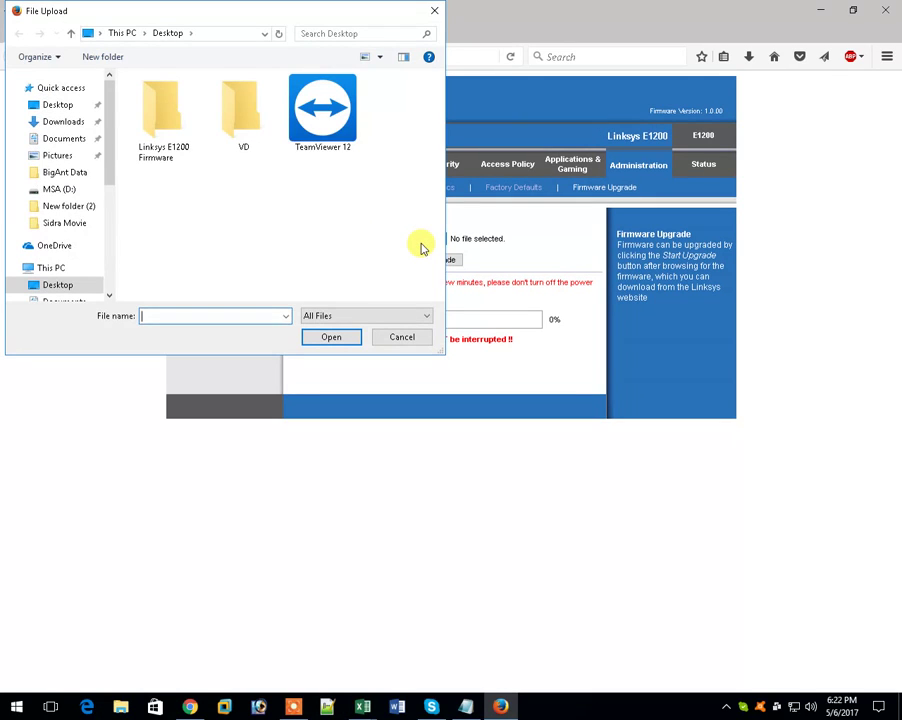
pyautogui.doubleClick(173, 132)
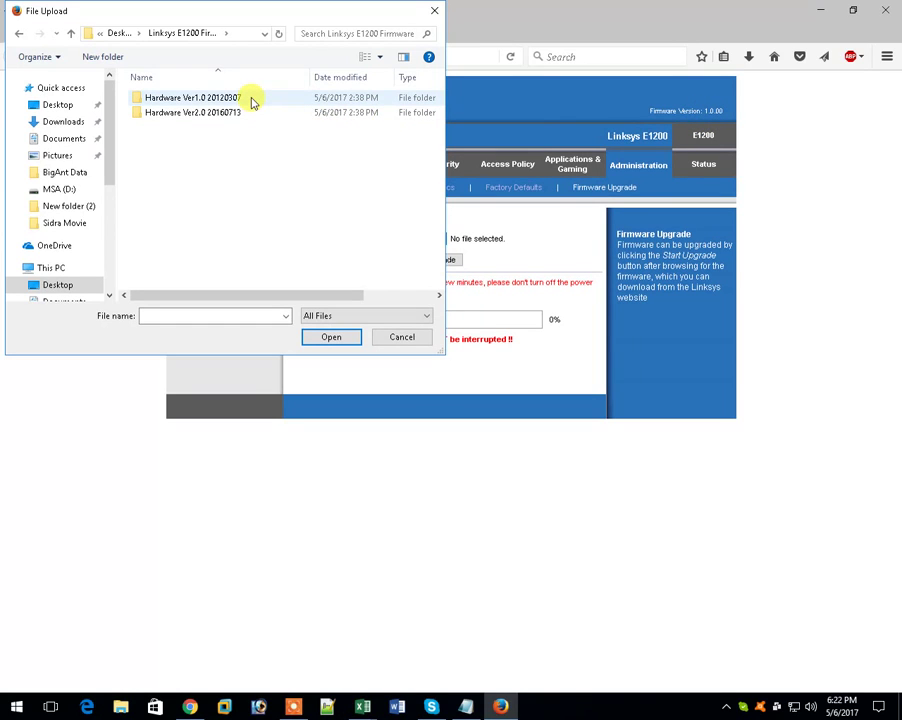
pyautogui.doubleClick(190, 97)
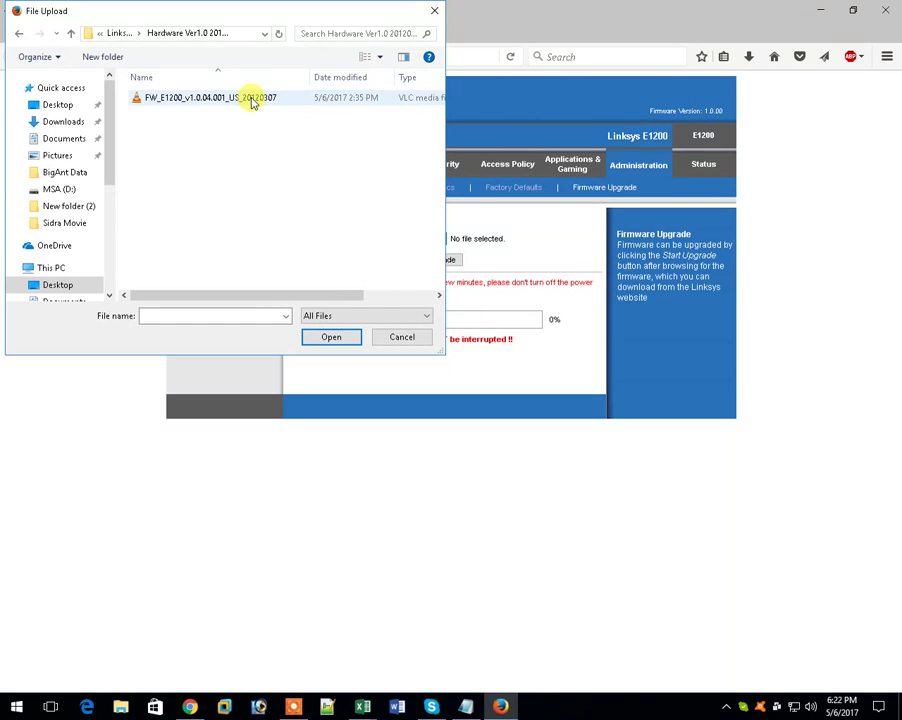
pyautogui.doubleClick(252, 98)
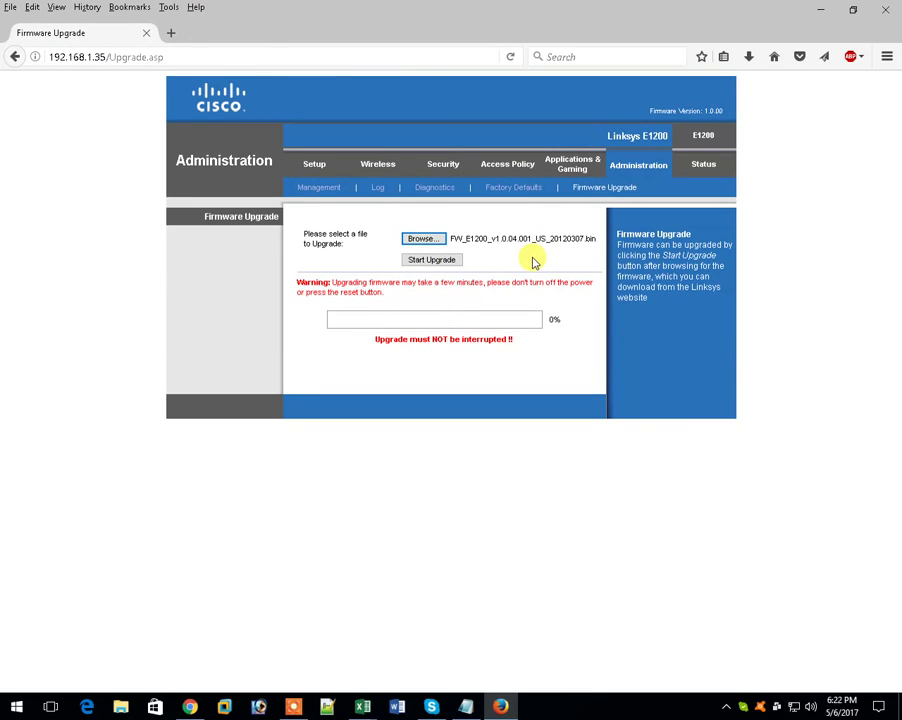
# - Start the firmware upgrade and wait for the 'Upgrade is successful.' message
pyautogui.moveTo(618, 234); pyautogui.dragTo(730, 295)
pyautogui.click(672, 305)
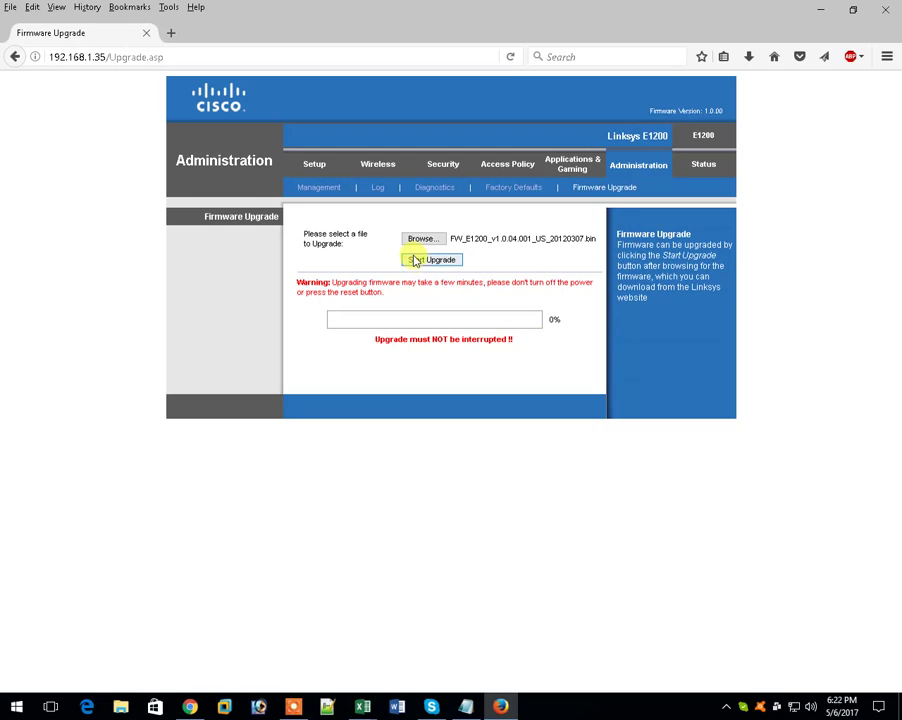
pyautogui.click(436, 262)
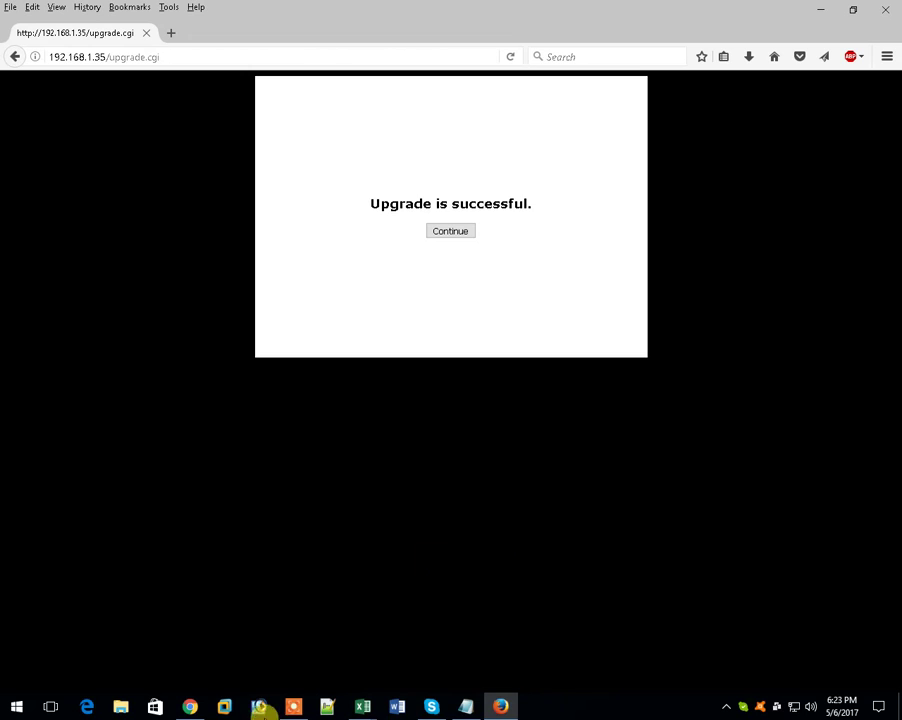
# - Confirm the 'Upgrade is successful.' message with Continue
pyautogui.moveTo(296, 709)
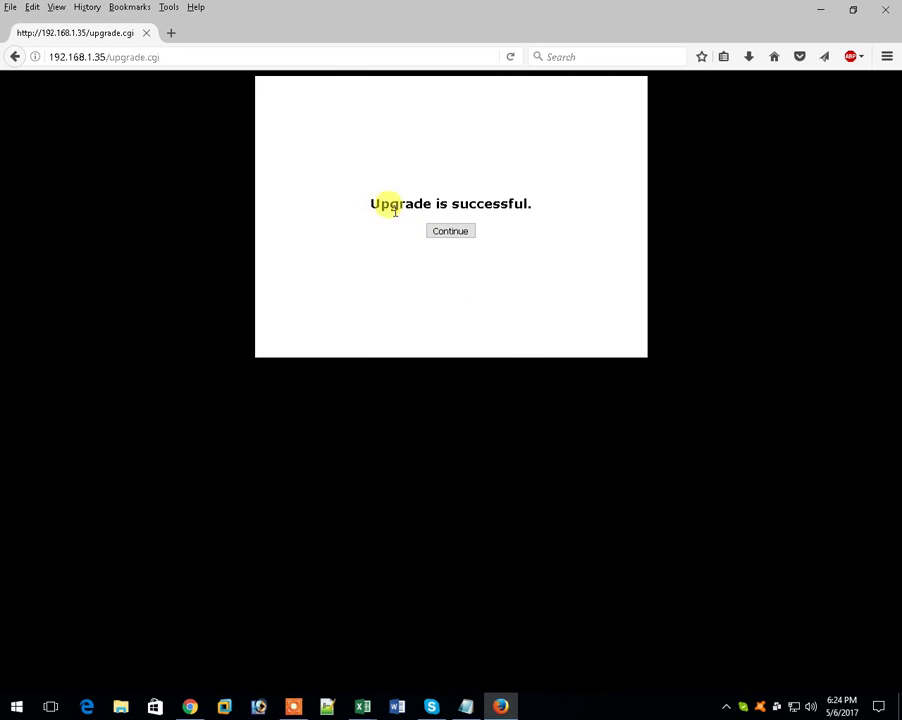
pyautogui.click(450, 236)
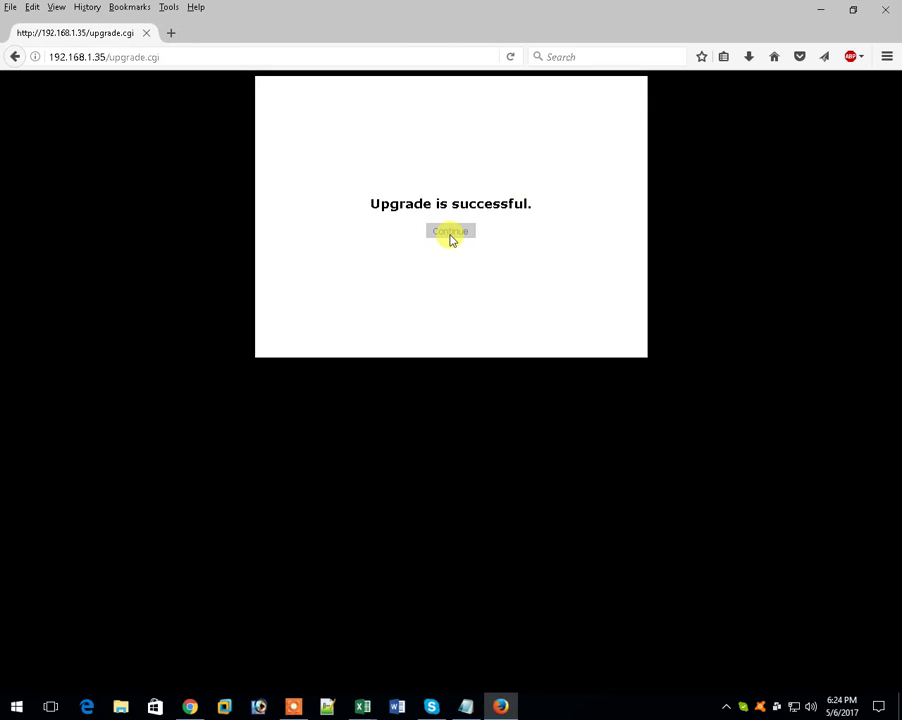